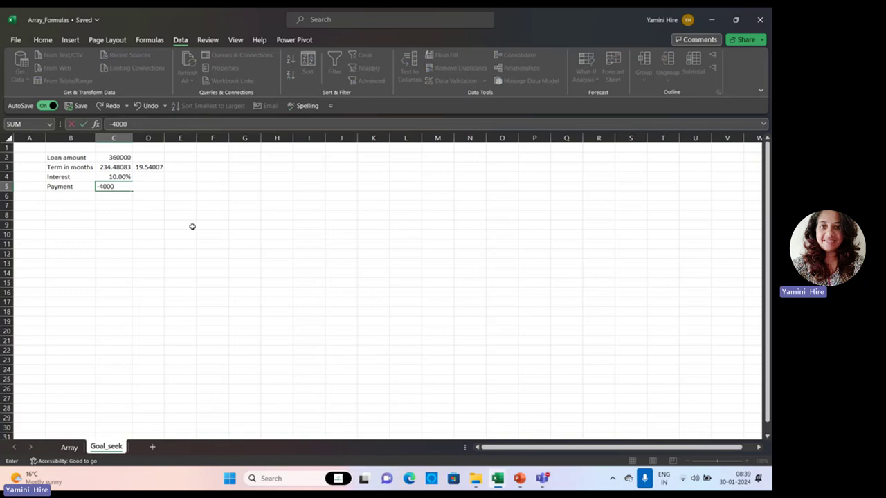
Try entering -4000 directly over the payment formula in C5, then undo the entry and check the loan term cells
key(Return)
key(ctrl+z)
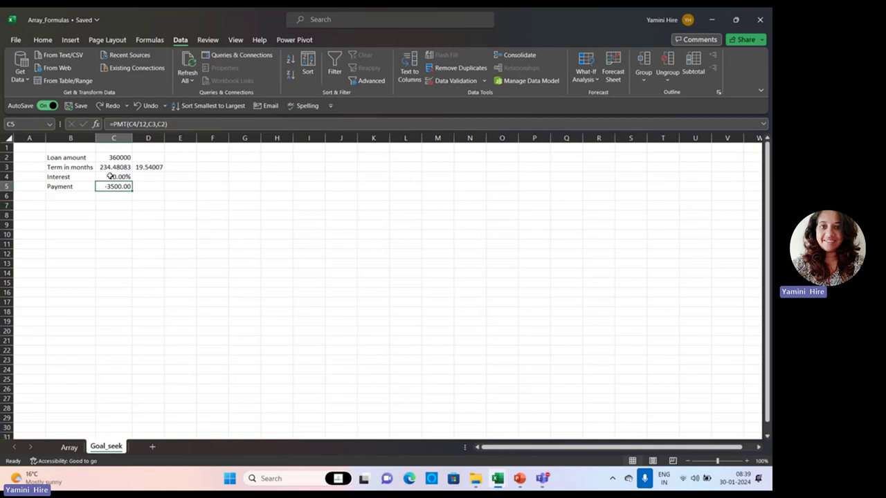
click(141, 167)
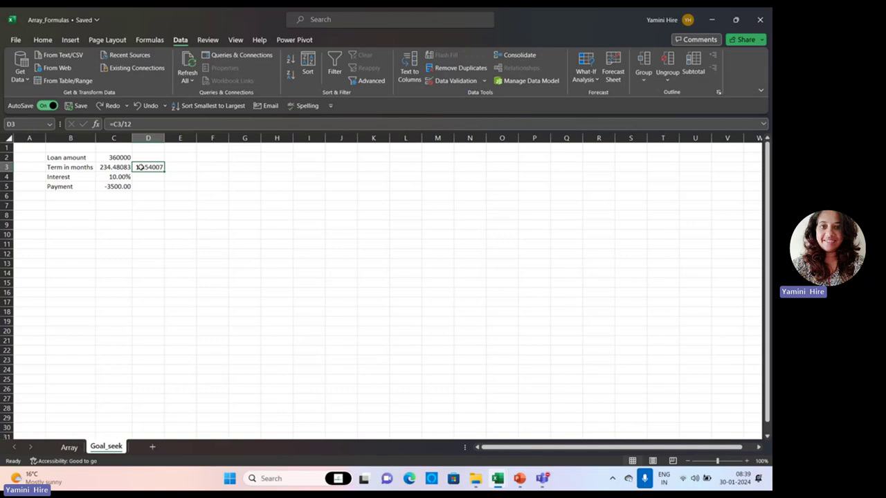
click(126, 168)
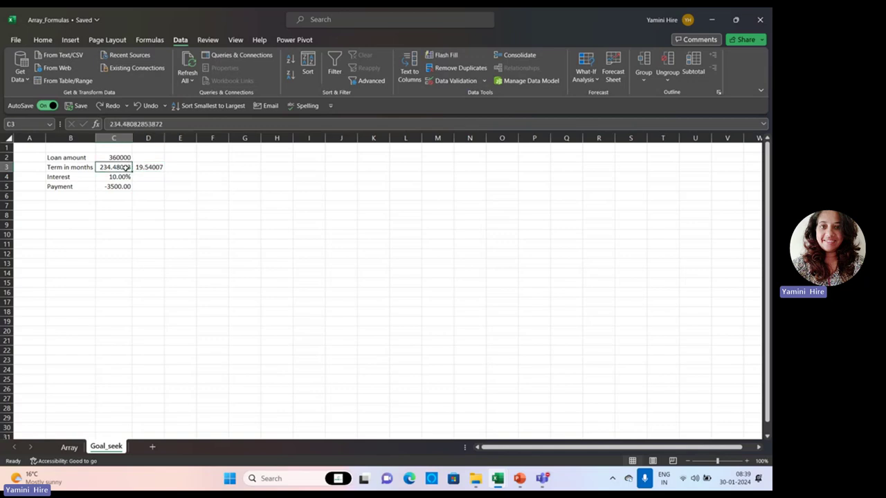
Run Goal Seek to bring the payment in C5 to -4000 by changing the term in C3, and keep the solution
click(593, 74)
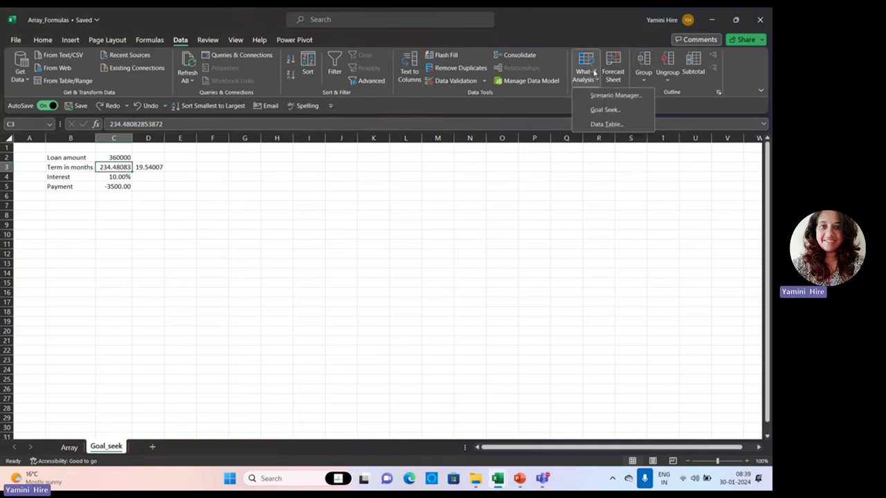
click(599, 110)
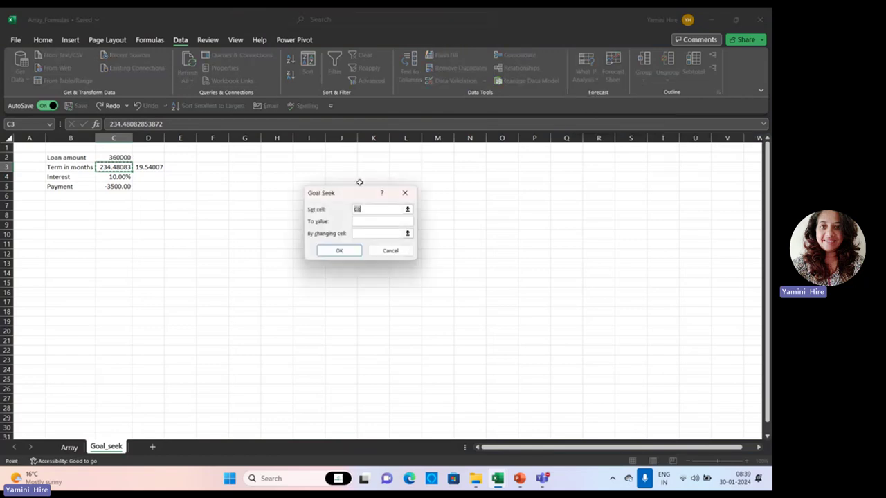
drag(360, 195, 297, 173)
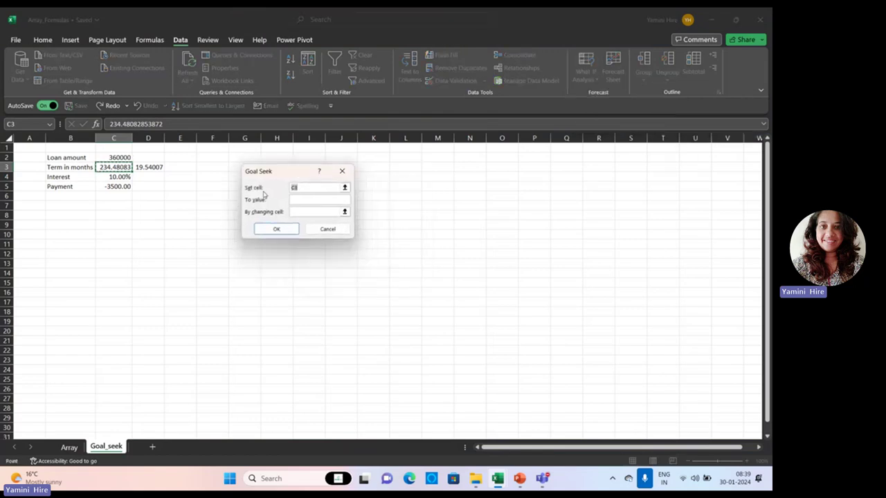
click(119, 186)
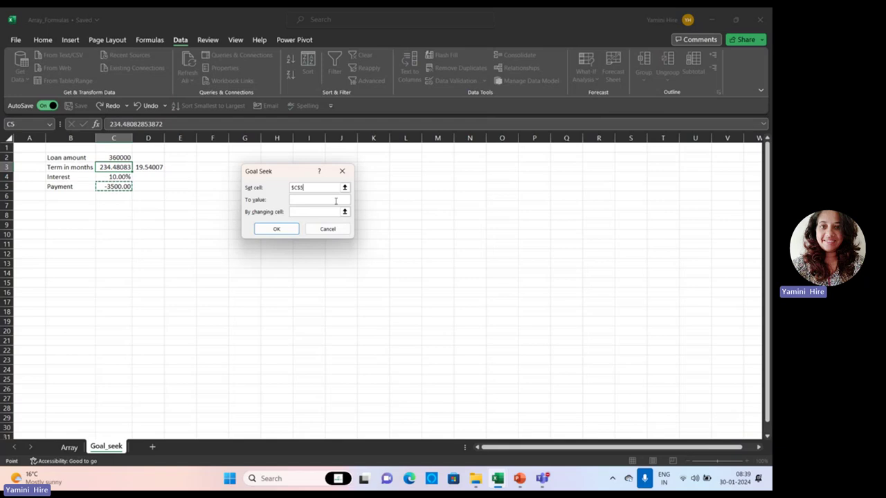
click(303, 199)
text(-4000)
click(312, 213)
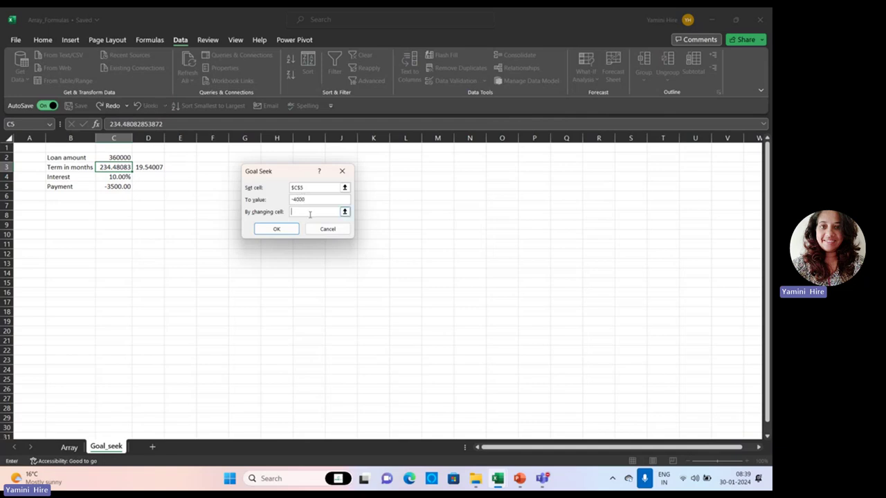
click(118, 168)
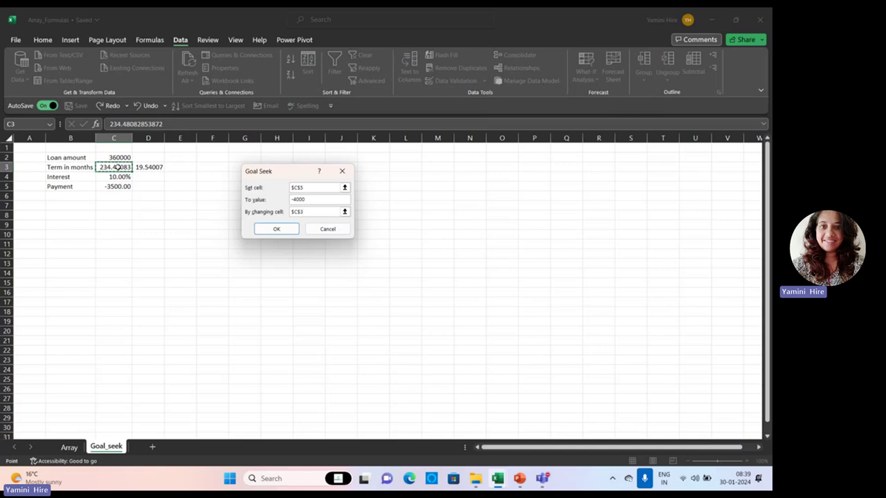
click(276, 229)
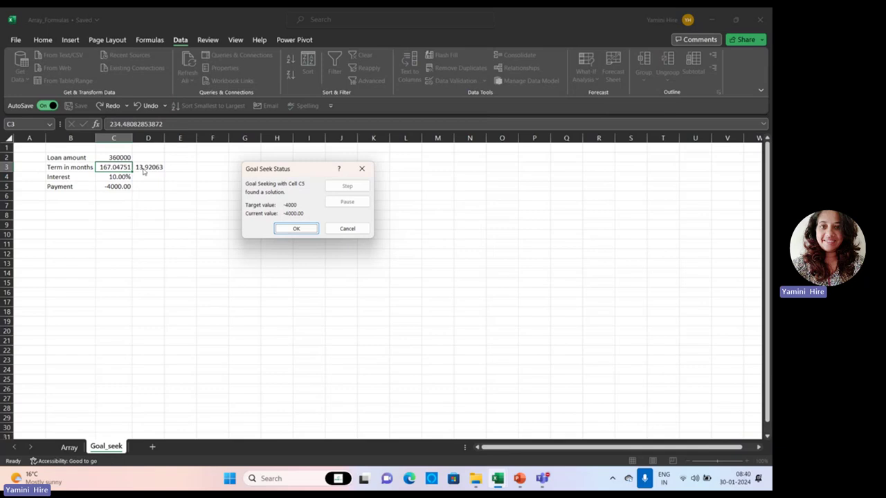
click(296, 228)
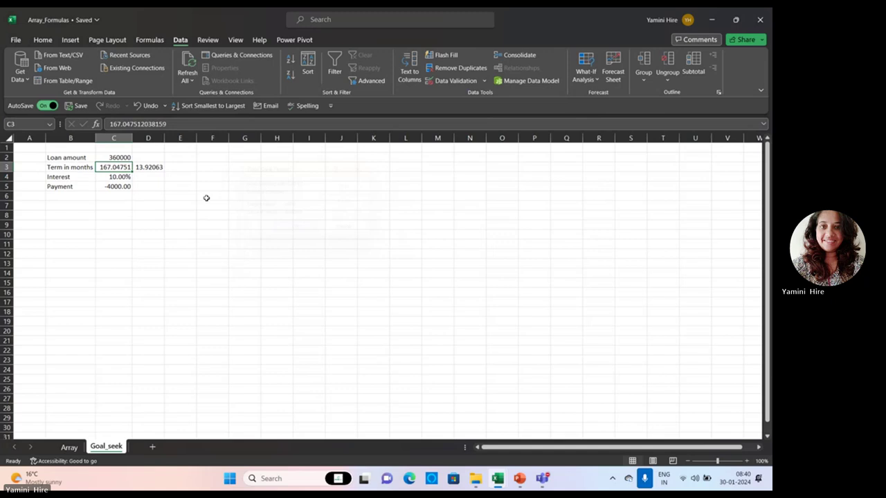
Run Goal Seek again with C5 set to -8000 by changing the term in months in C3, and keep the solution
click(156, 169)
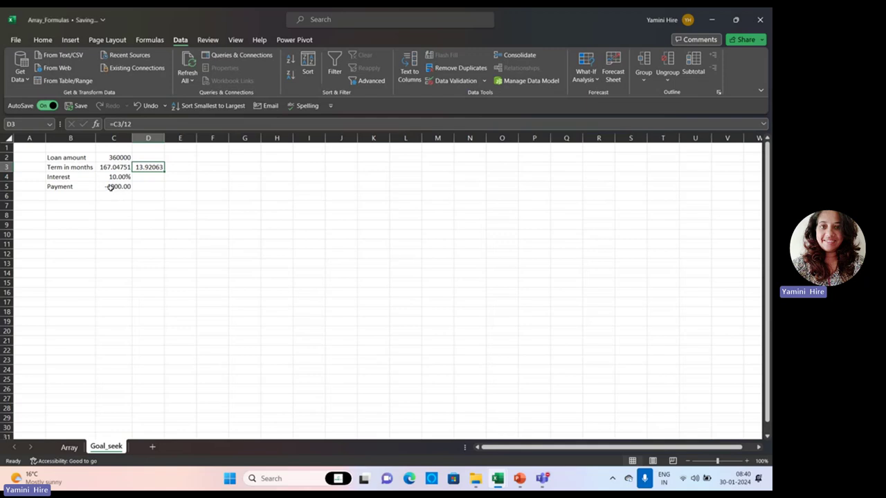
click(110, 187)
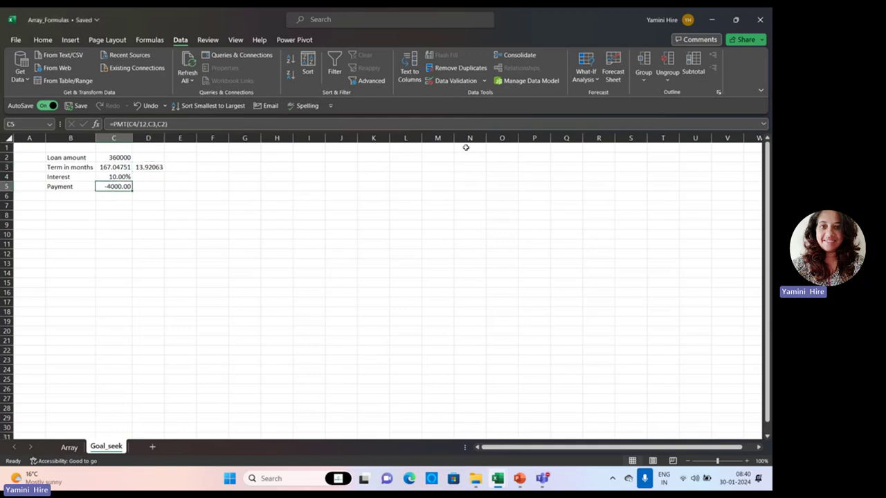
click(123, 167)
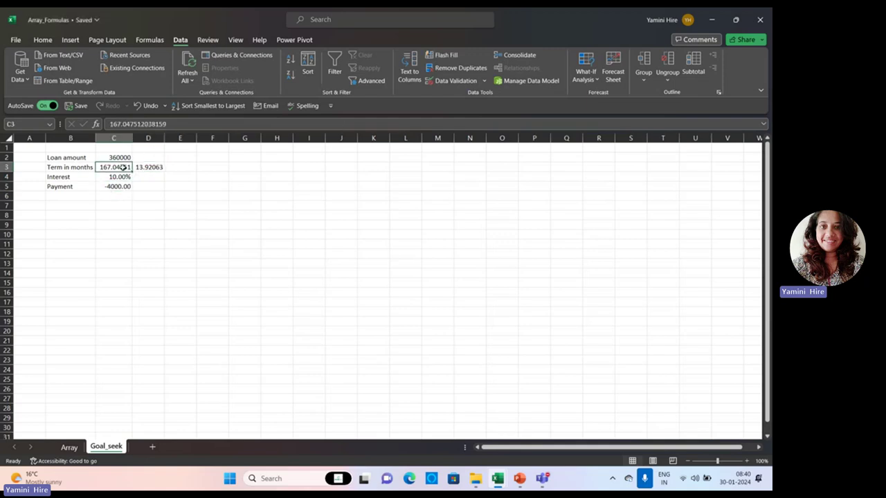
click(590, 80)
click(597, 109)
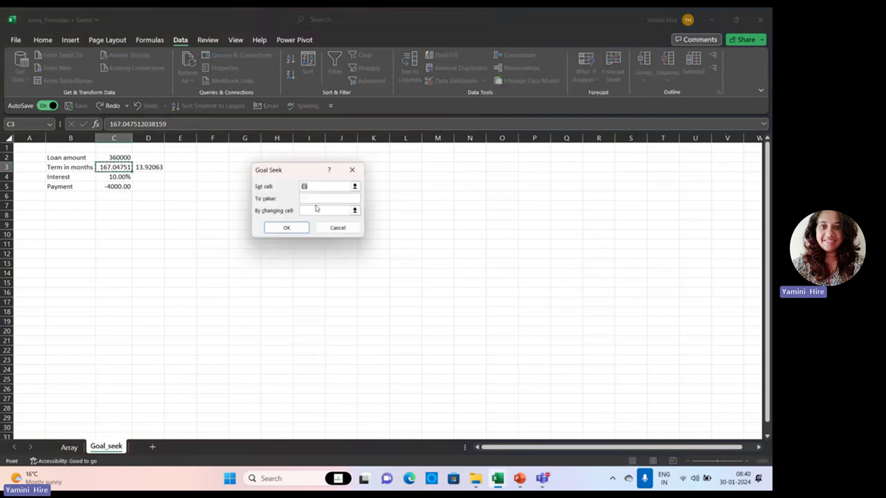
click(110, 187)
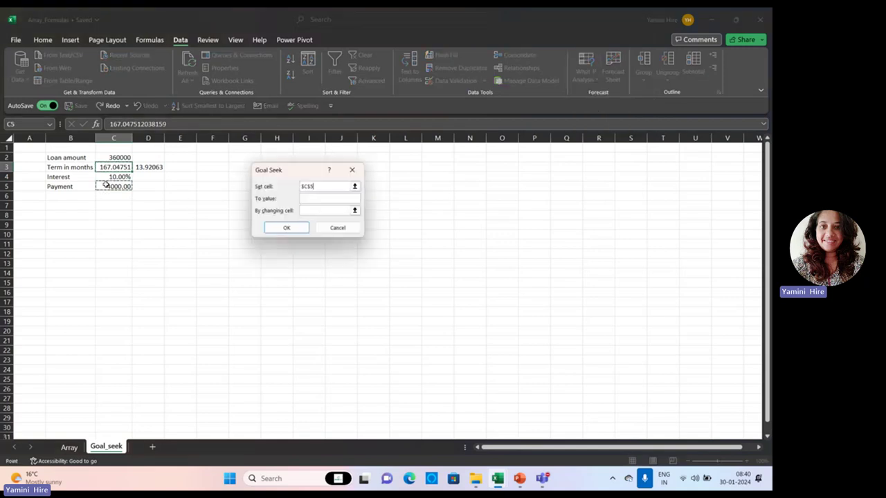
click(322, 198)
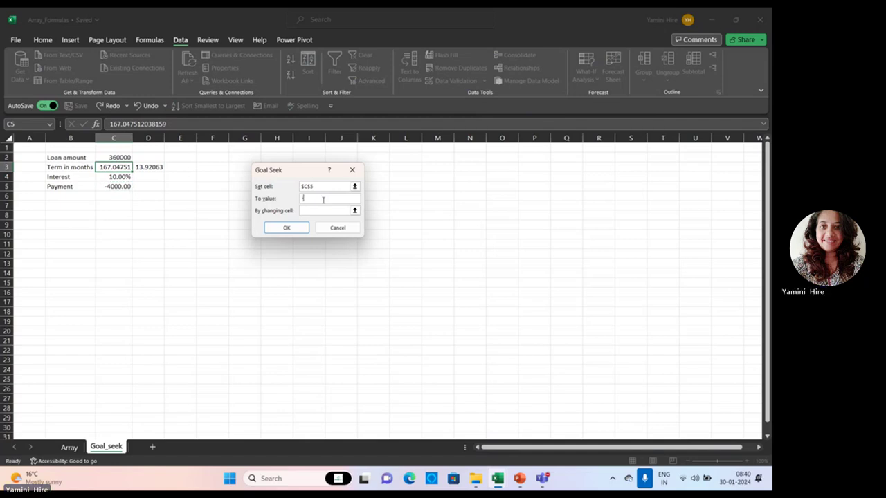
text(-8000)
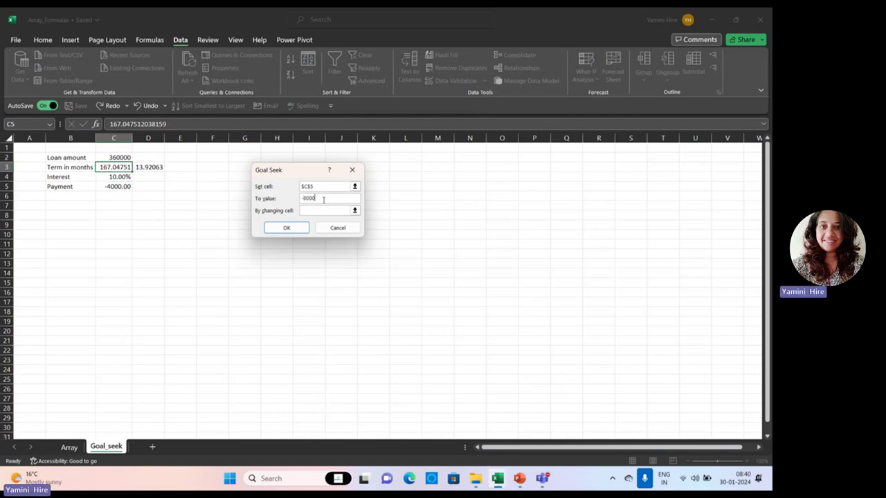
click(319, 209)
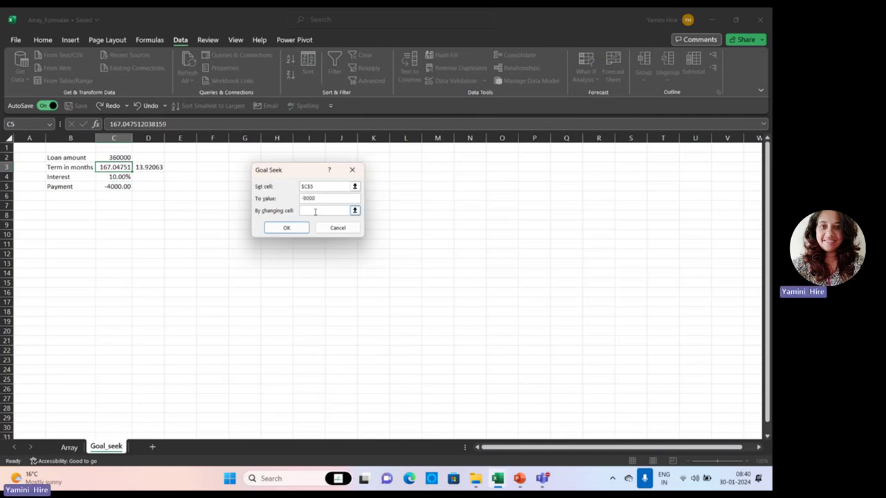
click(115, 168)
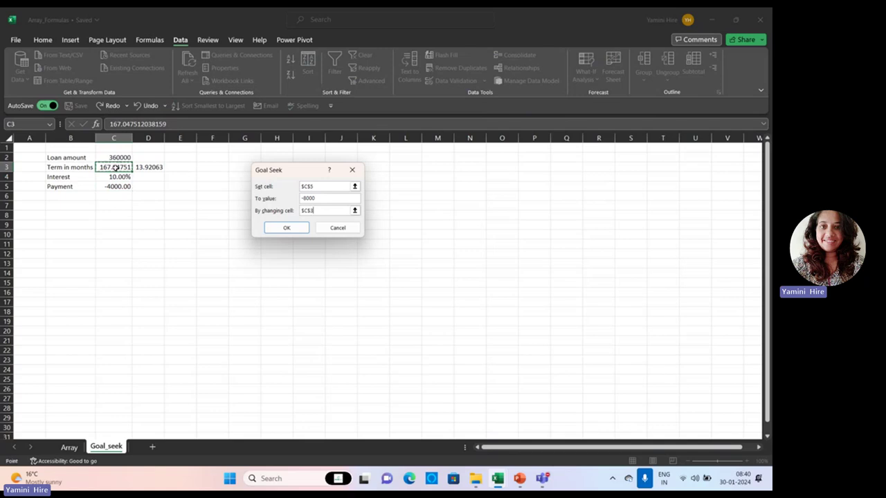
click(286, 228)
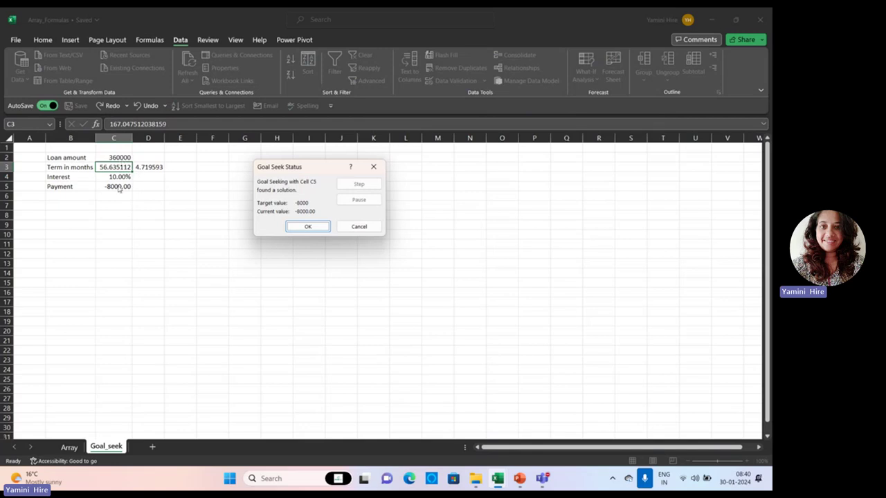
click(295, 229)
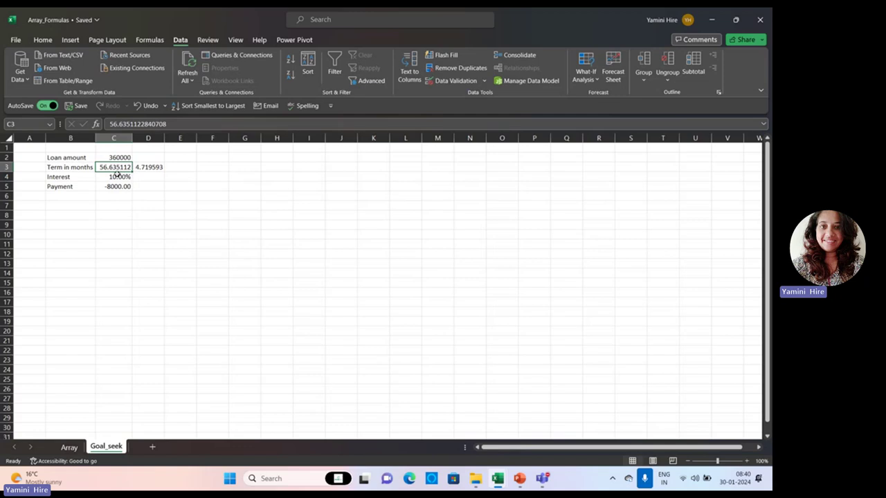
Try a Goal Seek for a payment of -2000 in C5 by changing the term in C3, pausing and cancelling the calculation
click(119, 186)
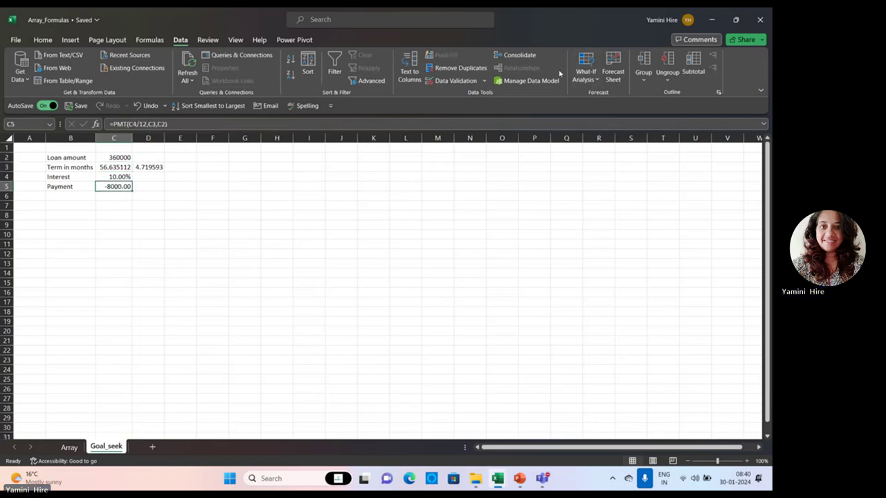
click(585, 74)
click(604, 109)
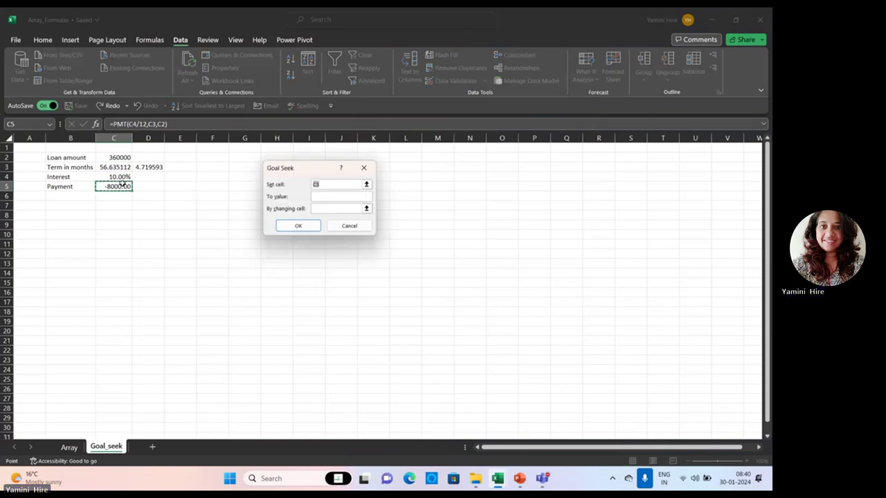
click(323, 197)
text(-2000)
click(343, 209)
click(114, 167)
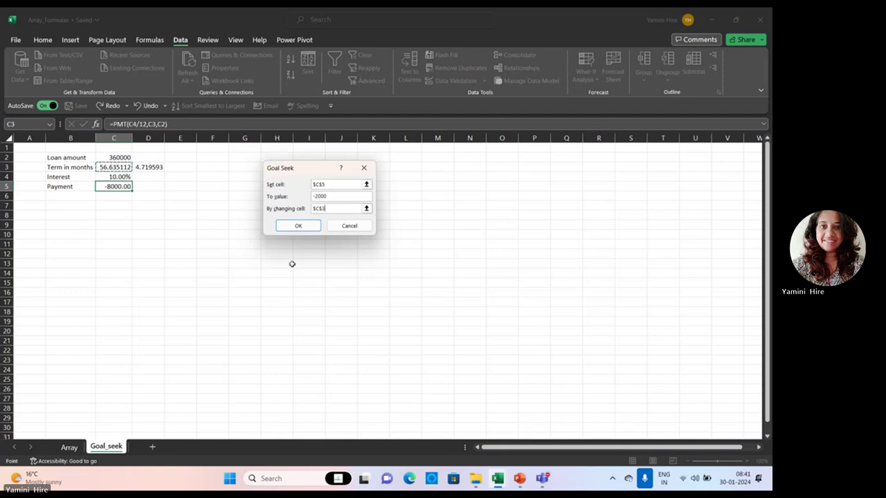
click(299, 227)
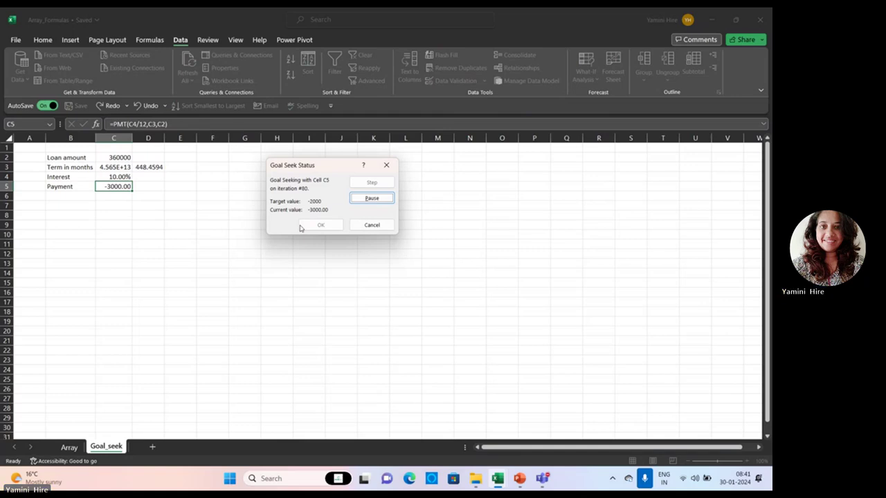
click(364, 200)
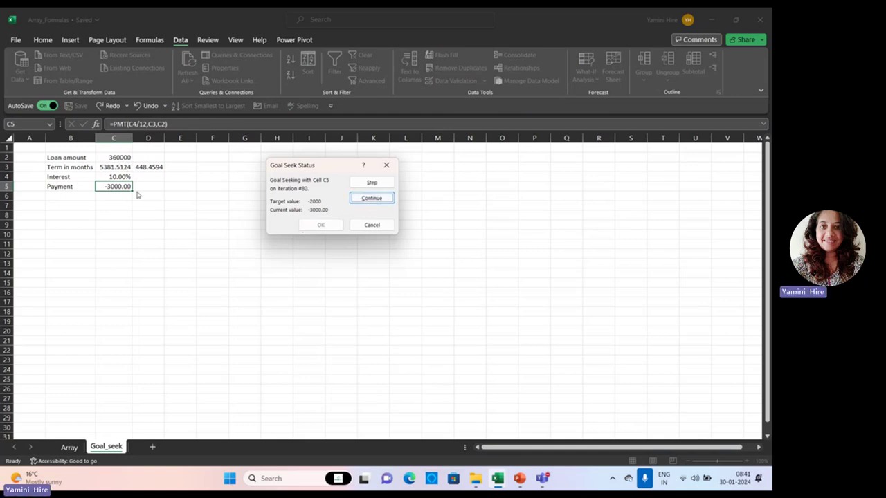
click(374, 228)
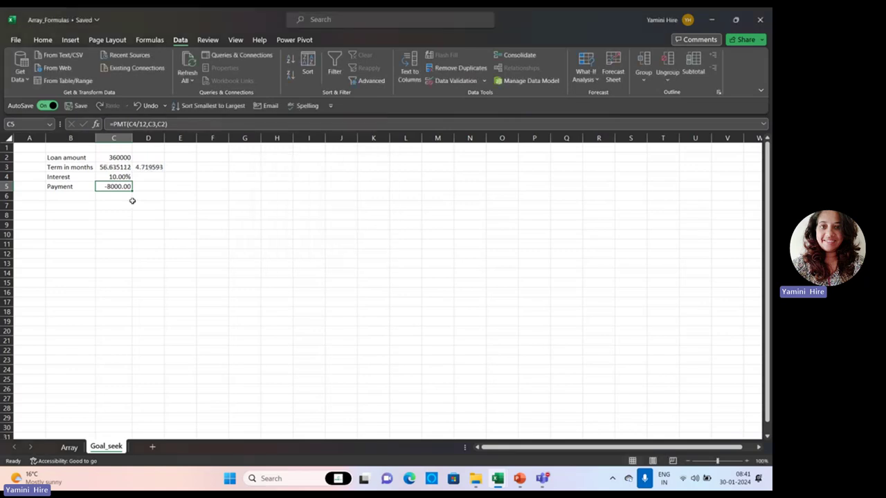
Run Goal Seek to set the payment in C5 to -40000 by changing the term in C3, and accept the solution
click(585, 76)
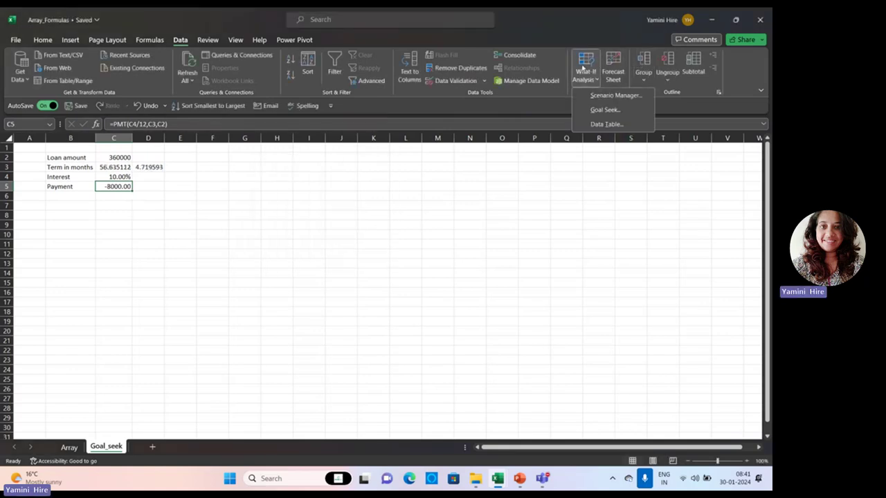
click(604, 109)
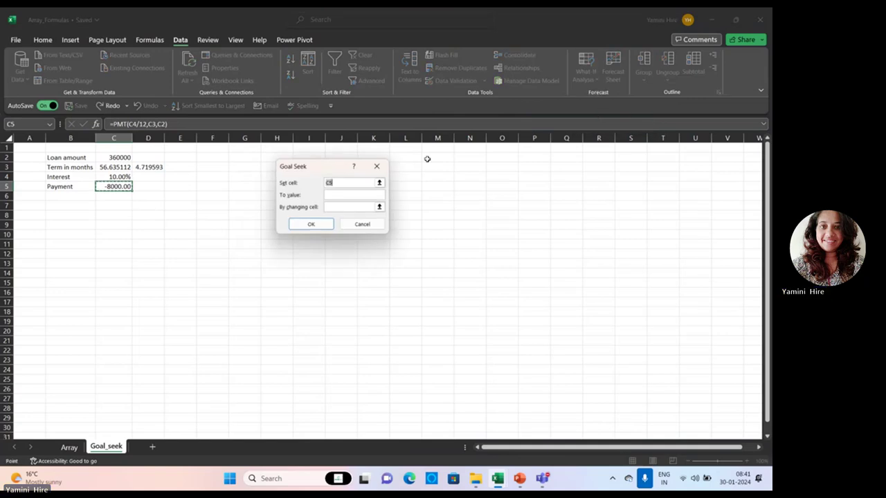
click(113, 186)
click(356, 195)
text(-40000)
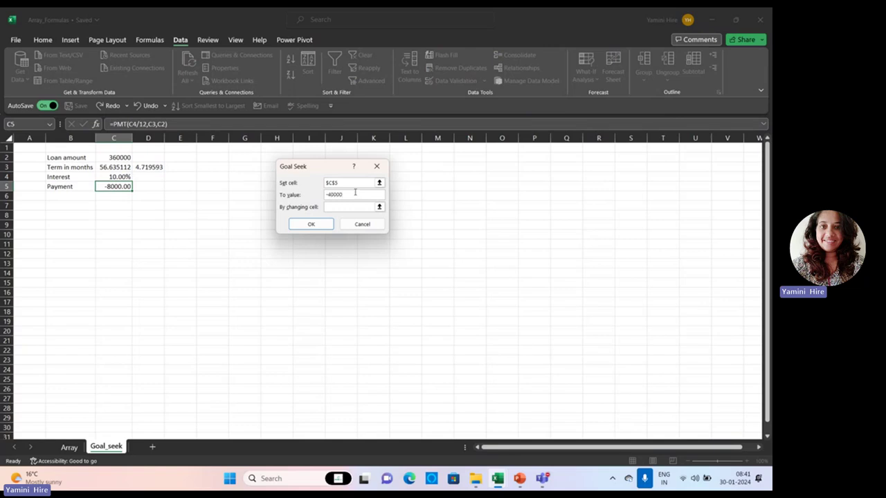
key(Tab)
click(105, 168)
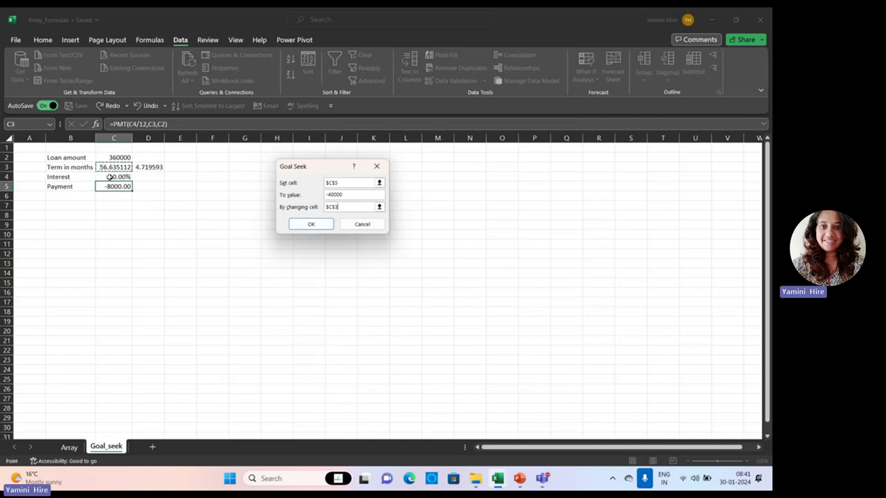
click(310, 226)
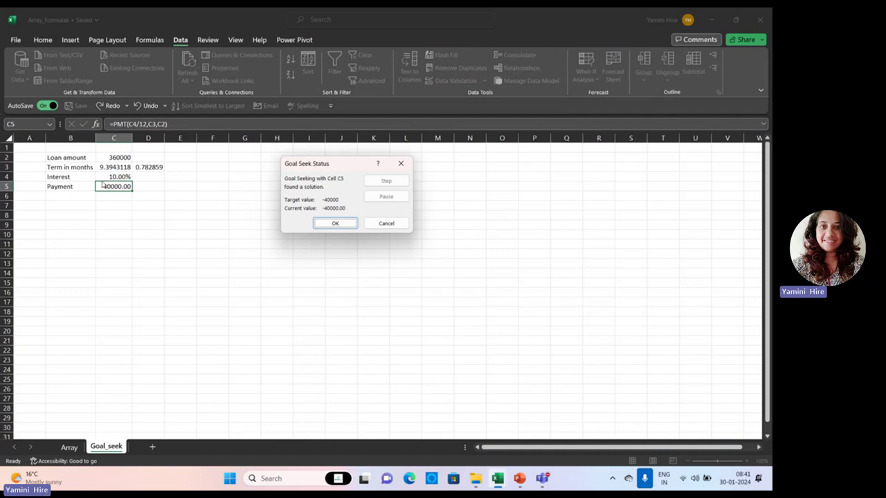
click(335, 224)
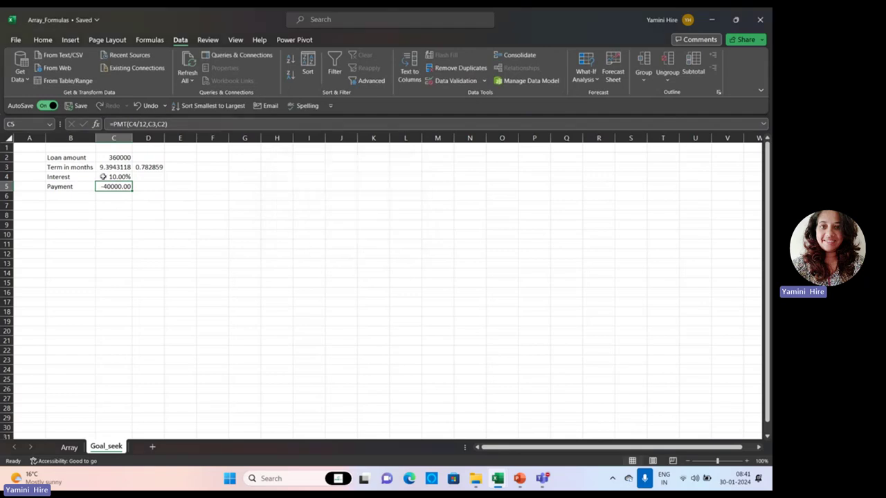
Run Goal Seek to set the payment in C5 to -20000 by changing the term in C3, and keep the solution
click(587, 72)
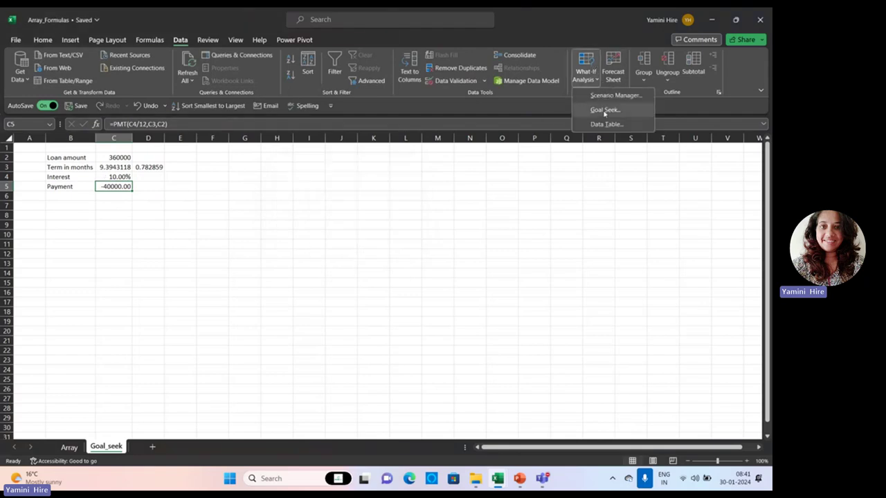
click(597, 108)
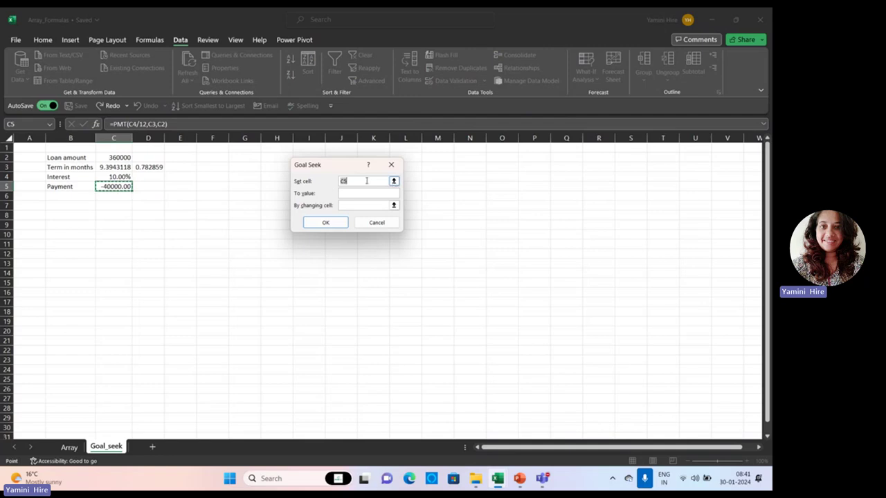
click(126, 186)
click(345, 193)
click(346, 195)
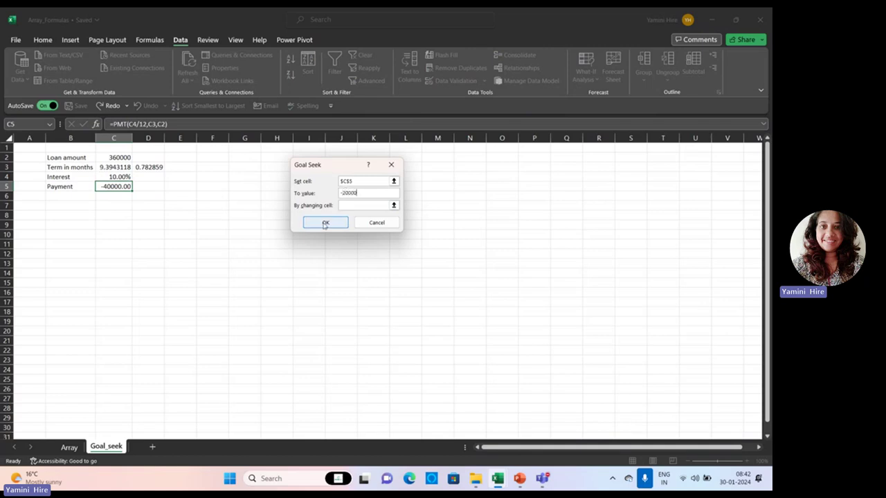
click(344, 205)
click(113, 167)
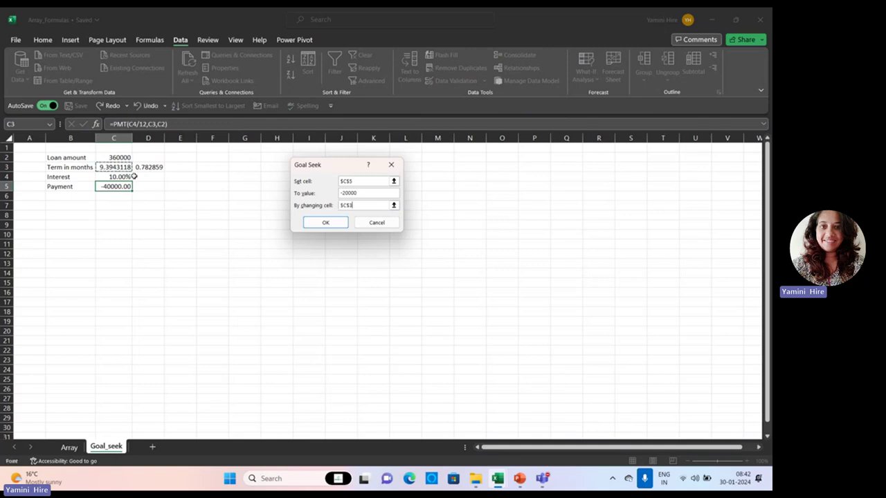
click(326, 222)
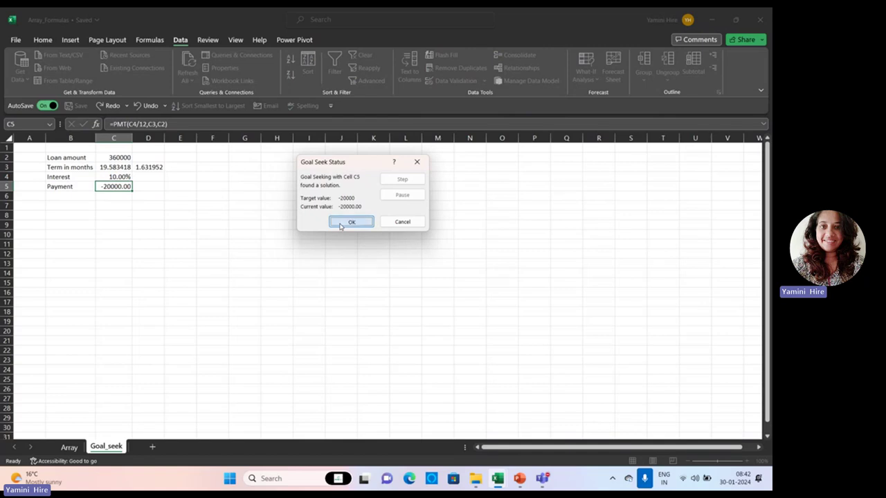
click(341, 222)
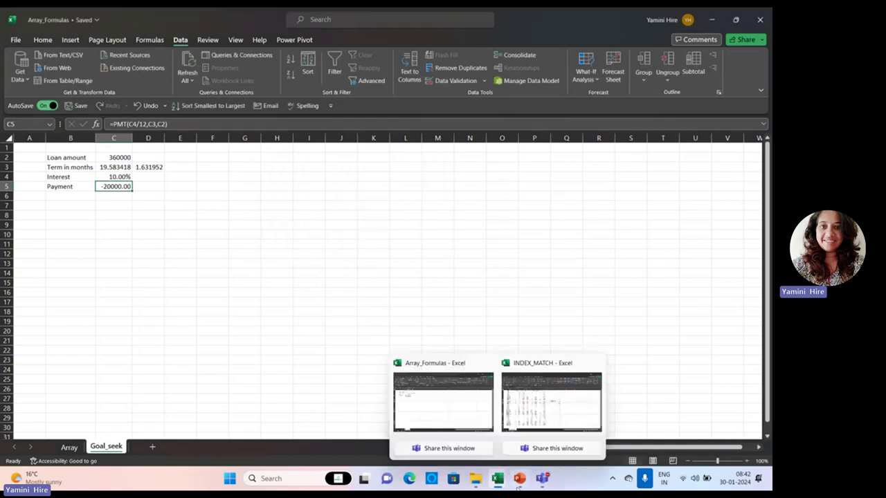
Switch to the PowerPoint presentation and start the slide show at the What-if Analysis slide
click(520, 478)
click(664, 460)
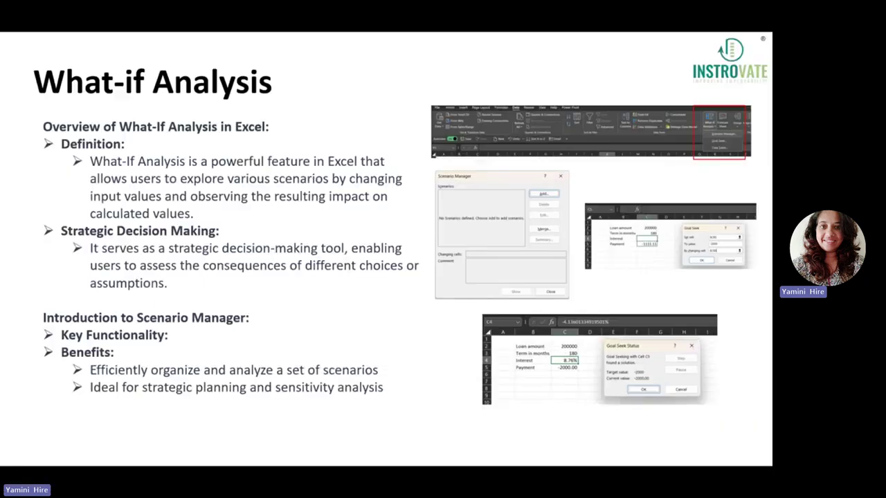